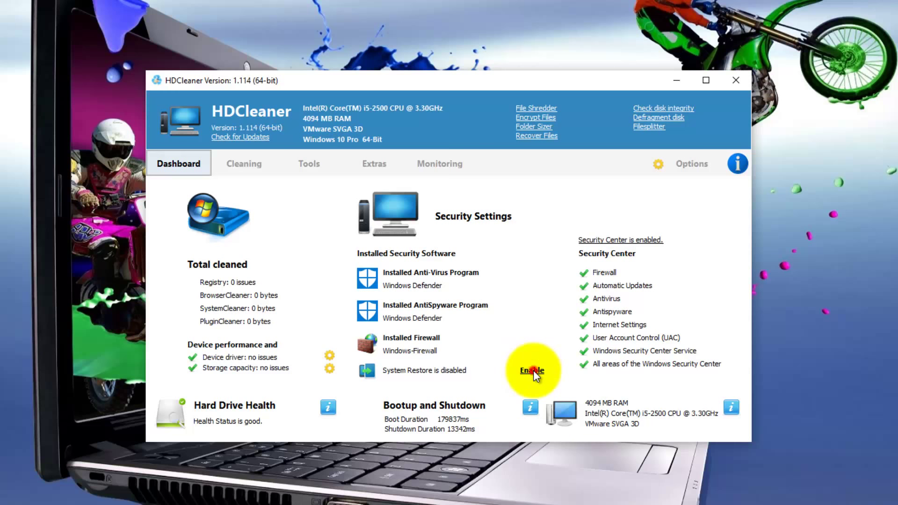
- Enable System Restore from the dashboard's security settings
left_click(533, 372)
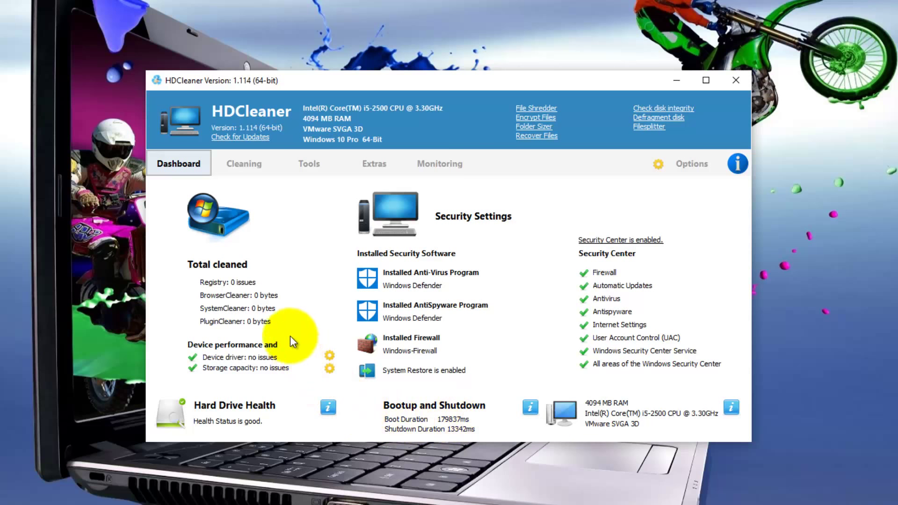
- Review the Plugin Cleaner's cleanable items for browsers, Windows and applications
left_click(246, 164)
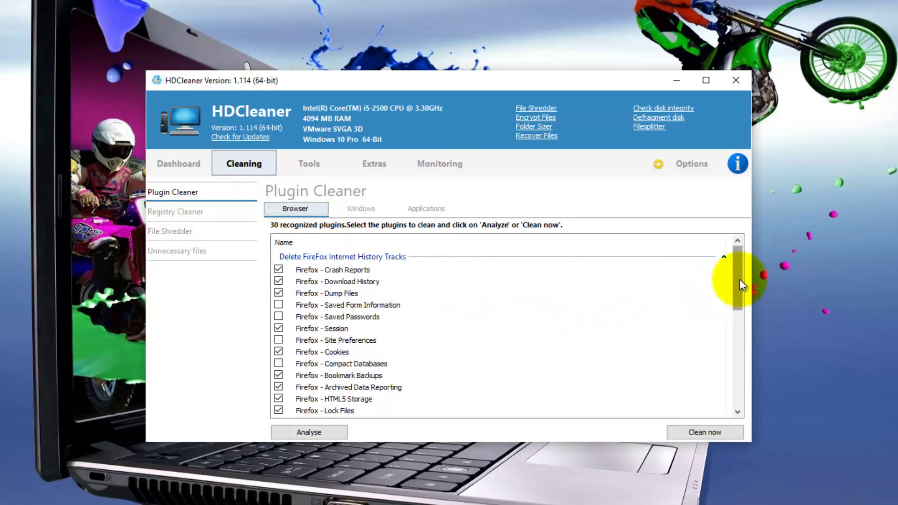
mouse_move(739, 279)
left_mouse_down()
mouse_move(732, 326)
mouse_move(740, 380)
mouse_move(736, 268)
left_mouse_up()
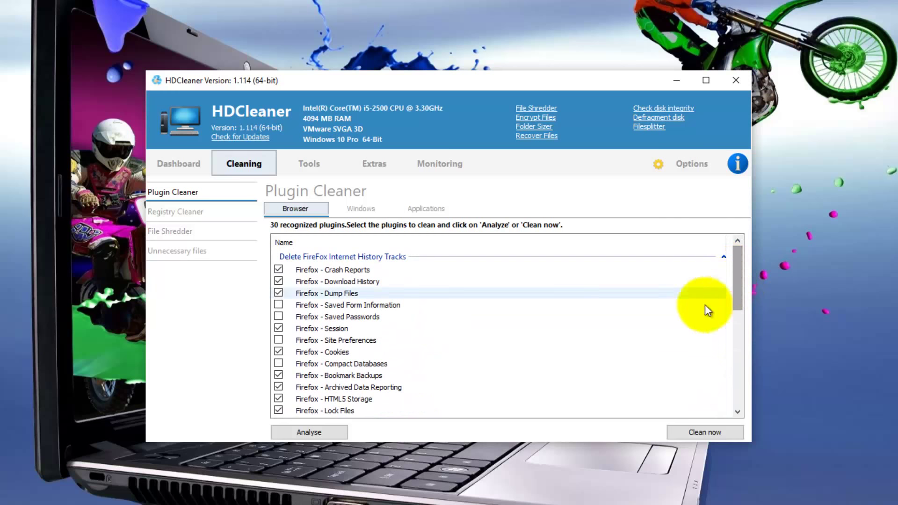
left_click(358, 211)
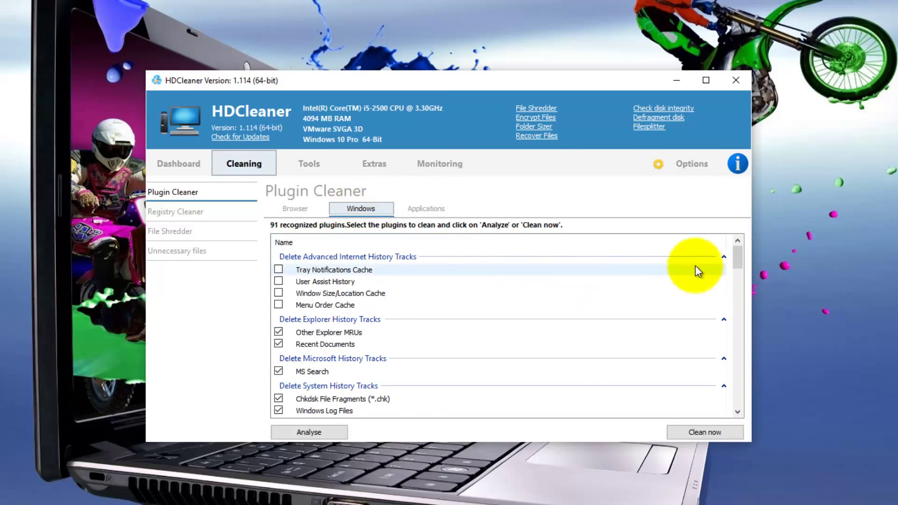
mouse_move(737, 261)
left_mouse_down()
mouse_move(753, 402)
mouse_move(741, 250)
left_mouse_up()
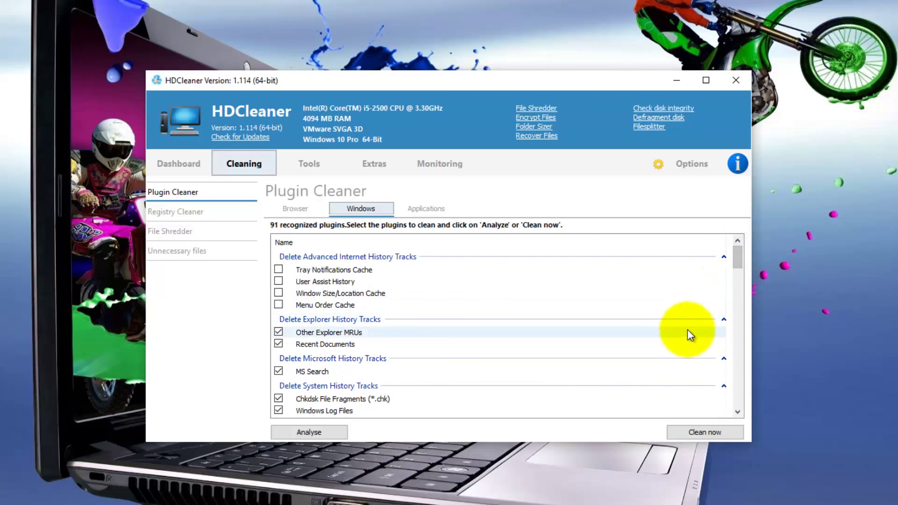
left_click(426, 208)
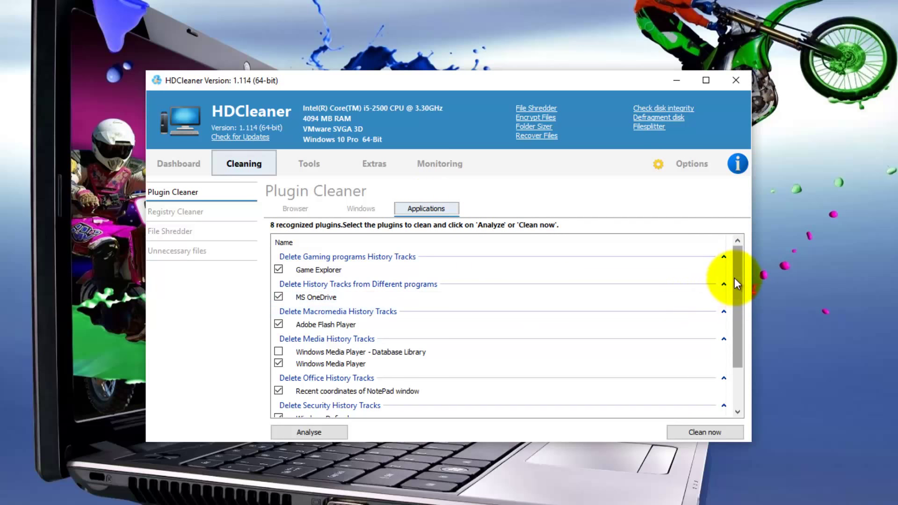
mouse_move(734, 279)
left_mouse_down()
mouse_move(740, 321)
mouse_move(745, 274)
left_mouse_up()
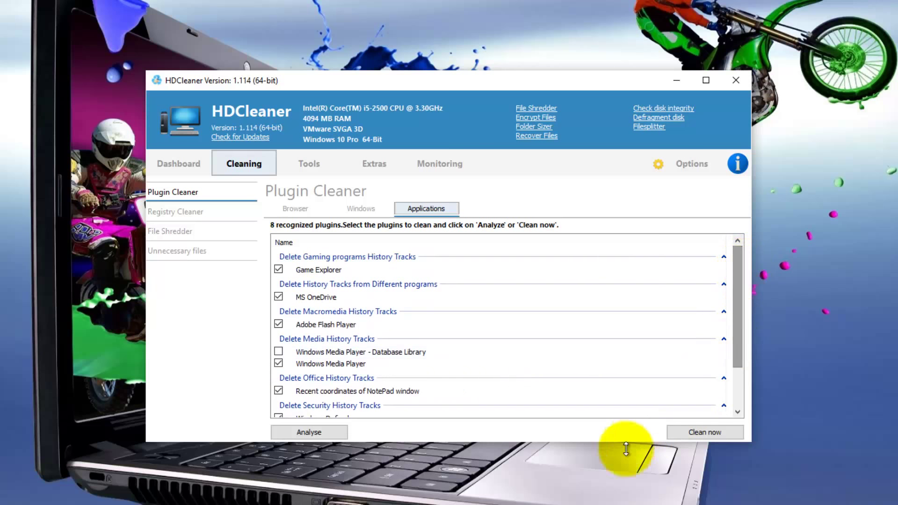
- Analyse the selected plugins, clean all the history tracks and files found, and return to the plugin list
left_click(314, 432)
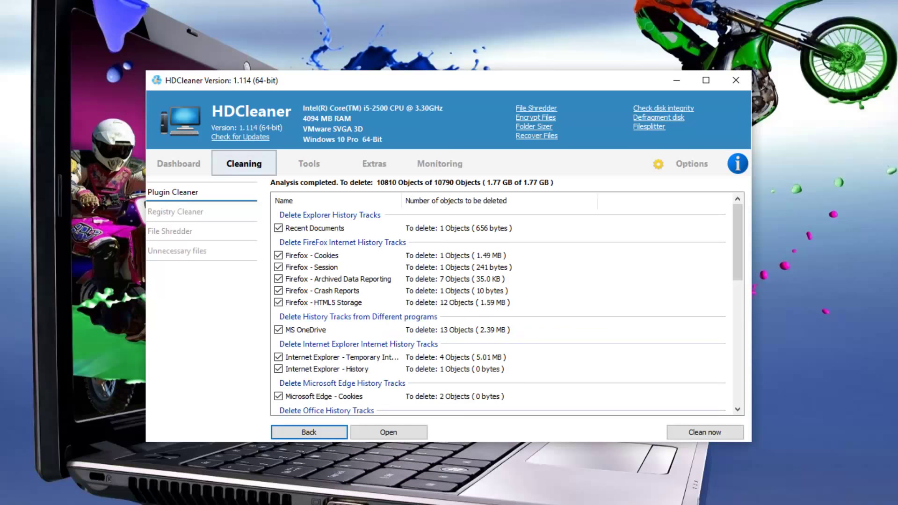
left_click(739, 267)
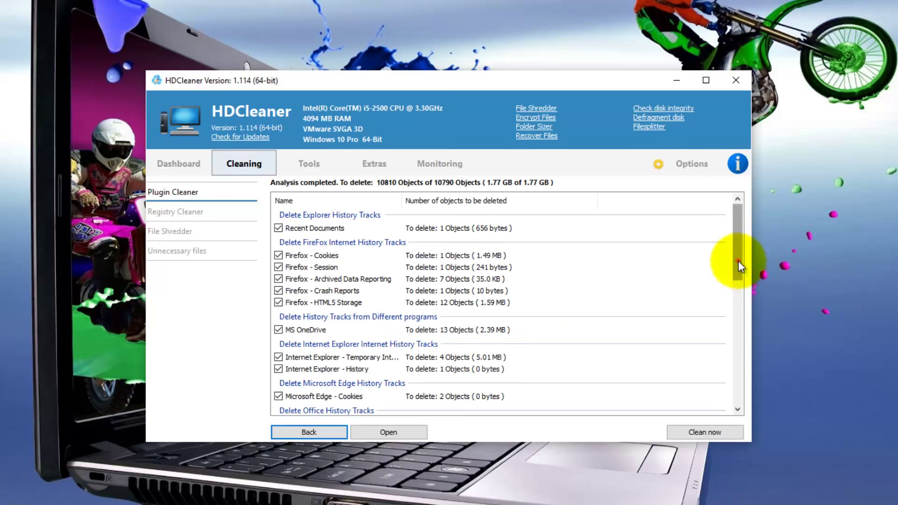
left_click_drag(737, 260, 753, 234)
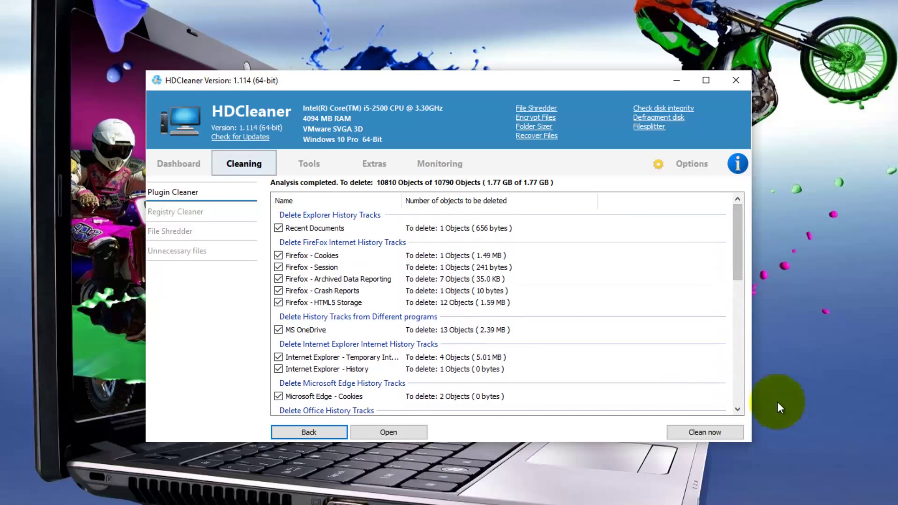
left_click(708, 433)
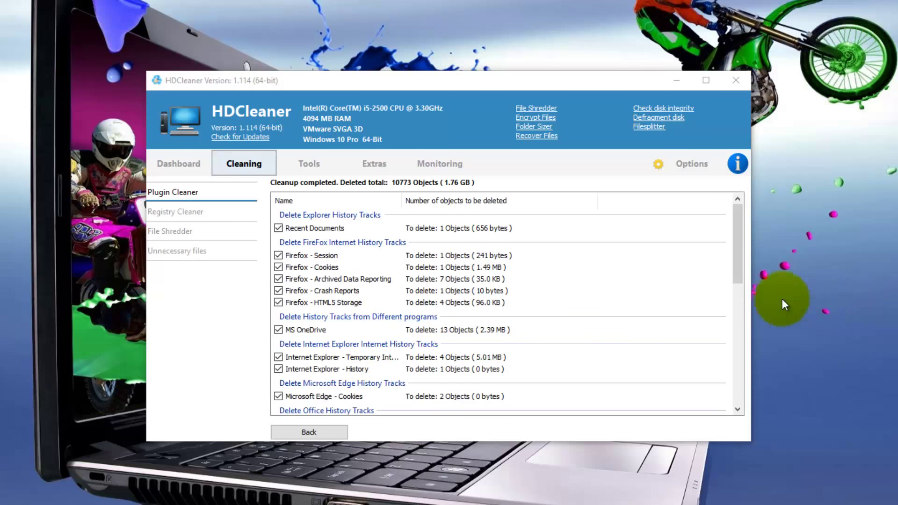
mouse_move(734, 261)
left_mouse_down()
mouse_move(734, 382)
mouse_move(732, 246)
left_mouse_up()
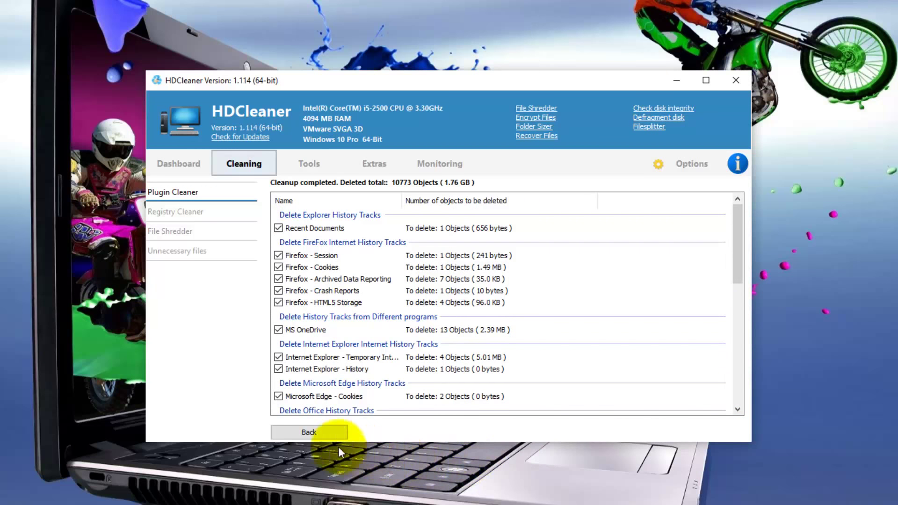
left_click(318, 434)
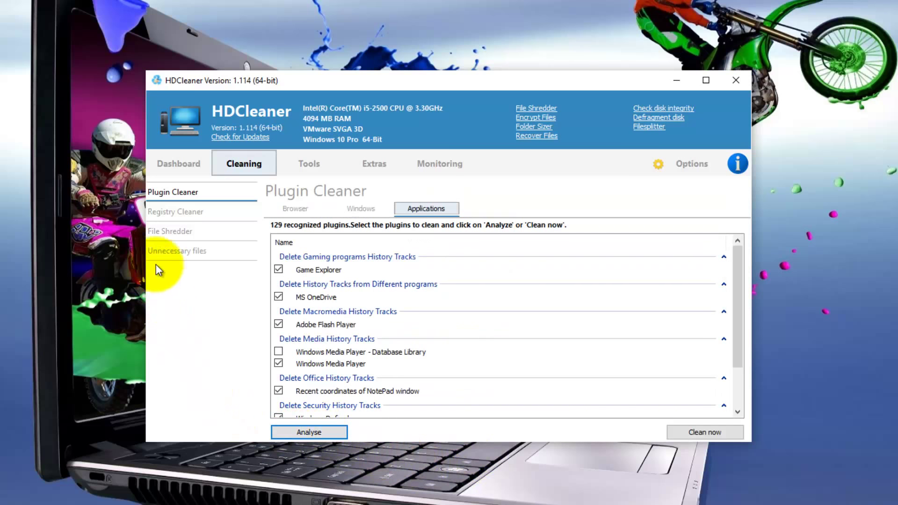
- Scan the registry for issues with all categories selected and look through the entries found
left_click(174, 213)
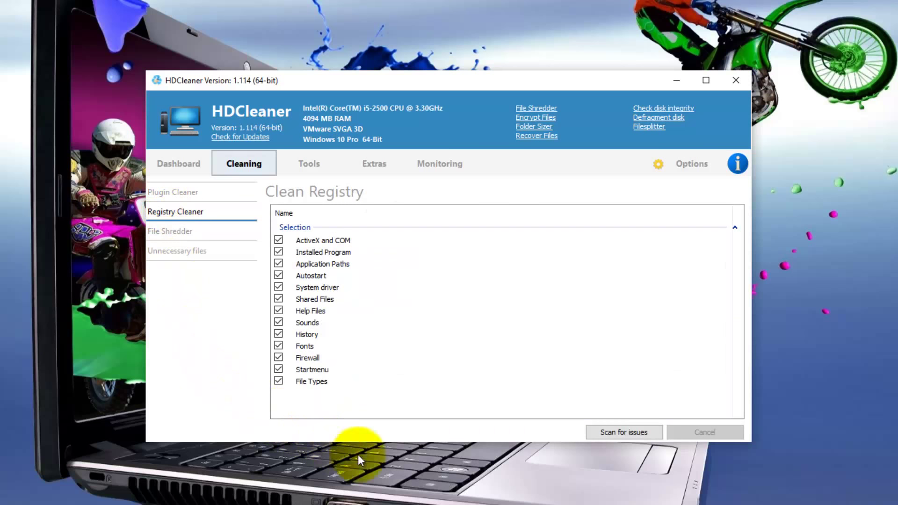
left_click(624, 432)
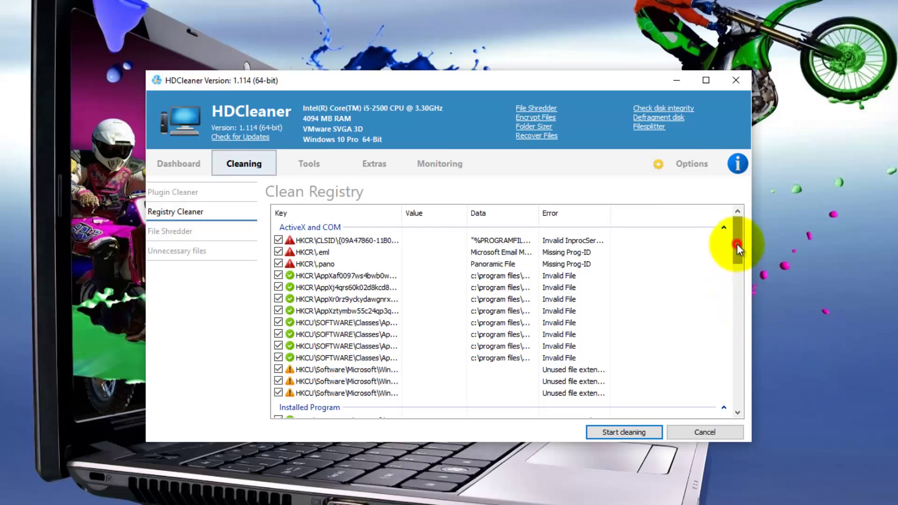
mouse_move(736, 245)
left_mouse_down()
mouse_move(741, 395)
mouse_move(733, 361)
mouse_move(739, 238)
left_mouse_up()
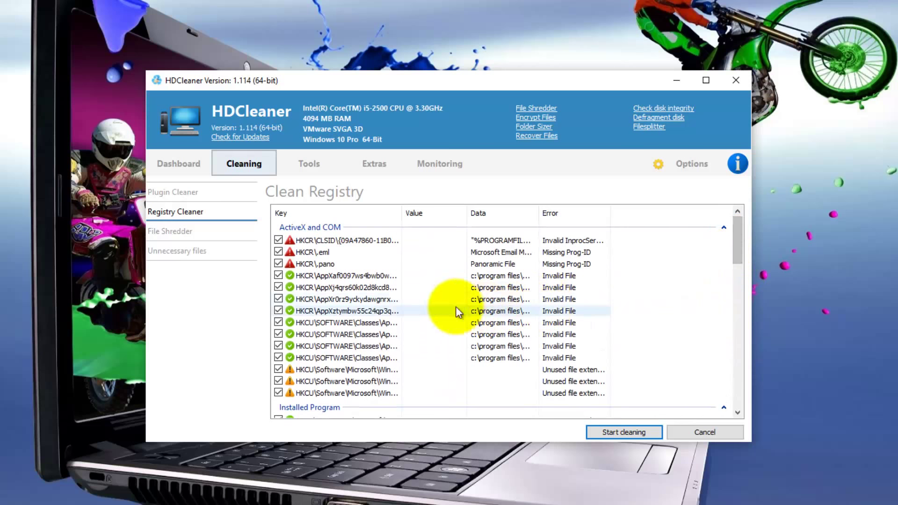
- Exclude the three red-flagged ActiveX and COM entries, clean the remaining registry issues and return to the category selection
left_click(279, 240)
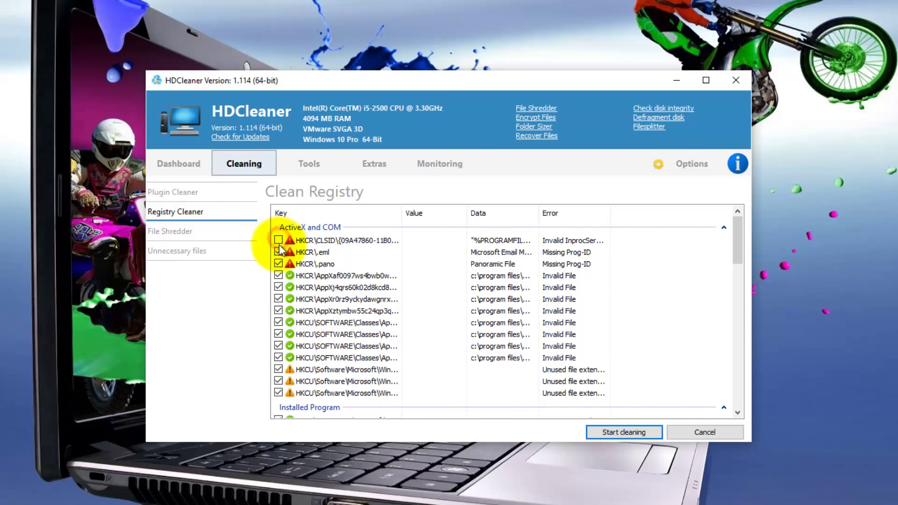
left_click(279, 264)
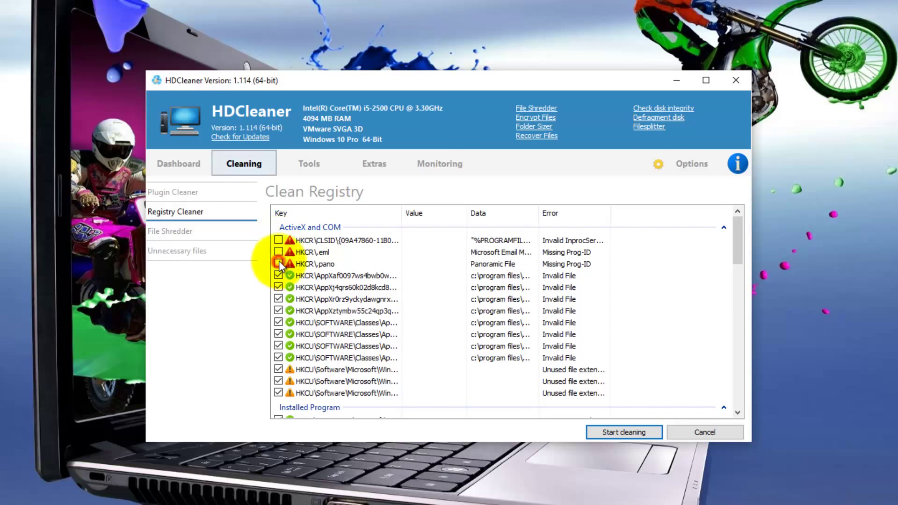
left_click(617, 431)
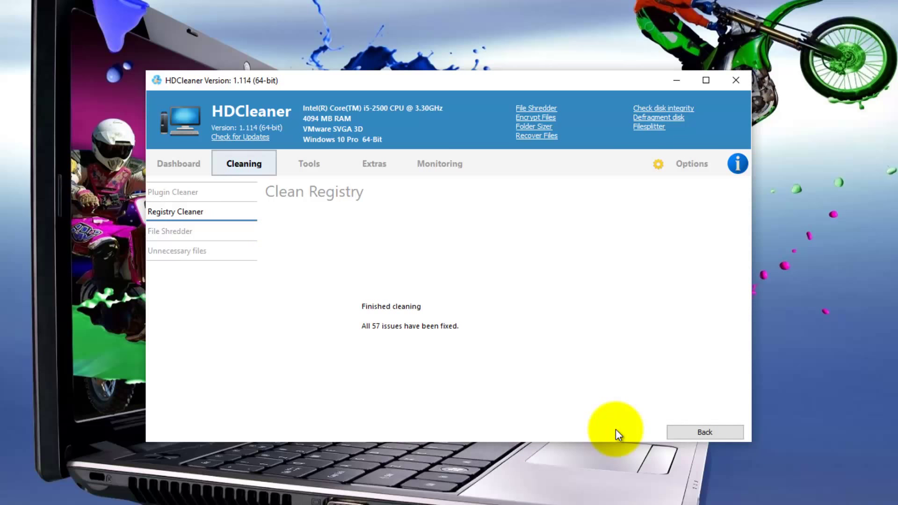
left_click(700, 430)
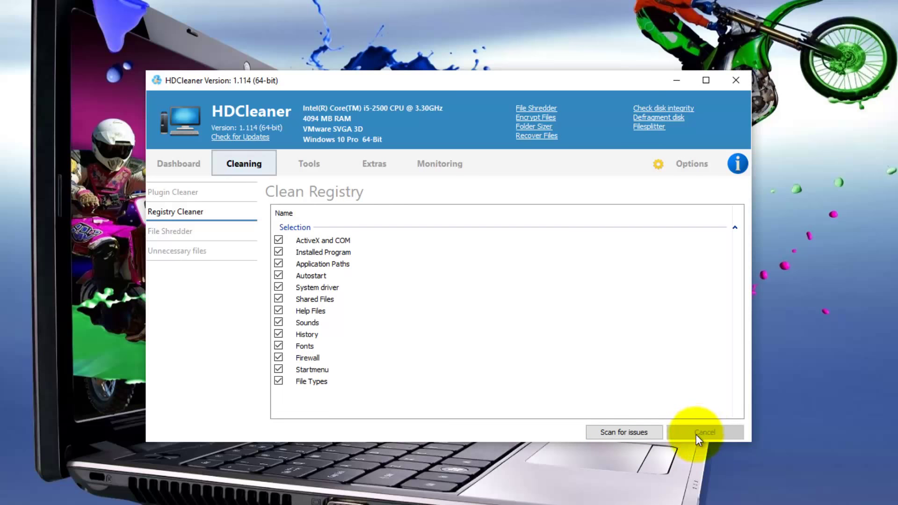
- Inspect the File Shredder's wipe methods for permanently deleting files, keeping US DoD 5220.22-M (8-306. / E, C and E)
left_click(178, 233)
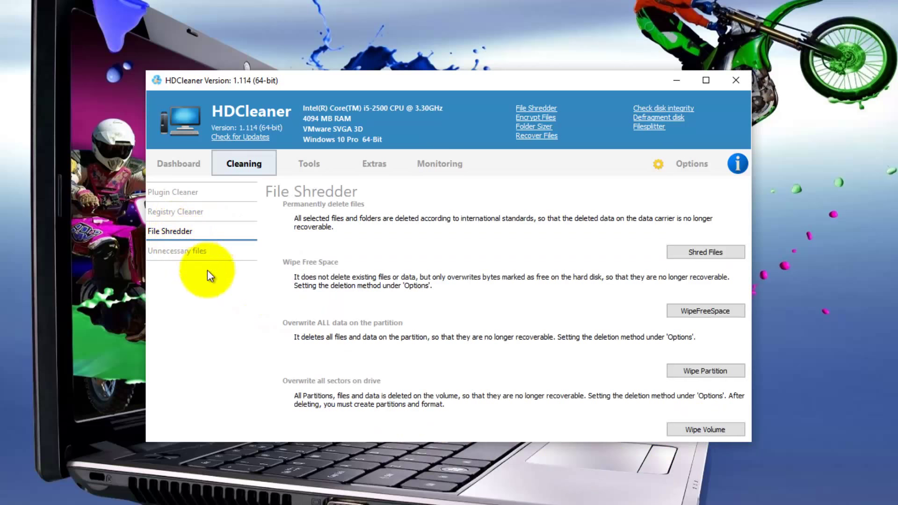
left_click(706, 250)
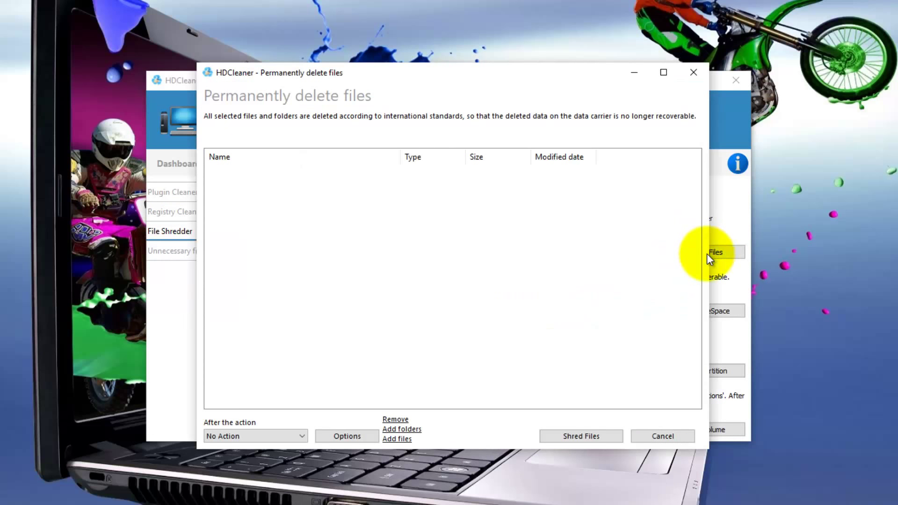
left_click(348, 437)
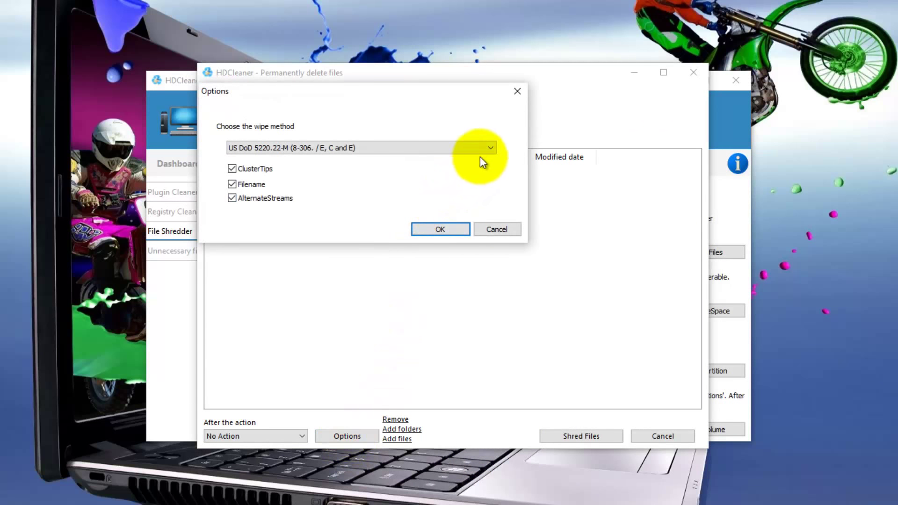
left_click(490, 146)
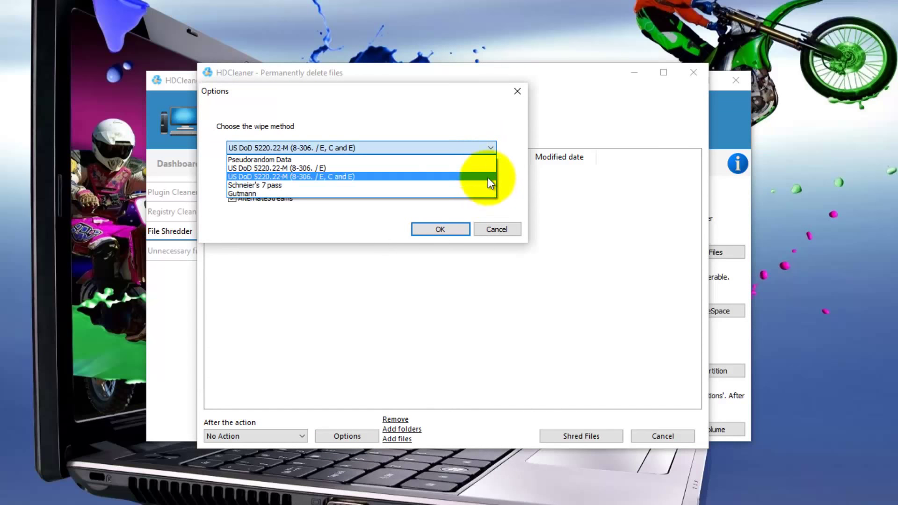
left_click(488, 150)
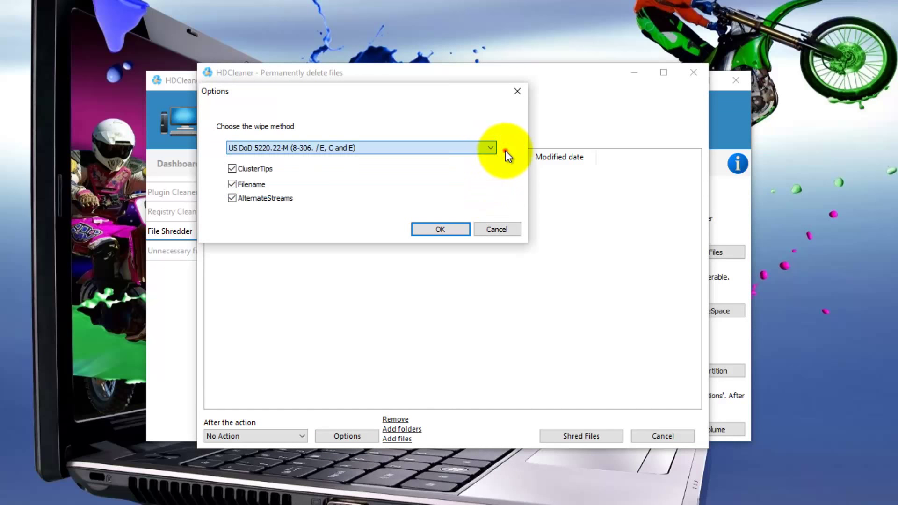
left_click(450, 228)
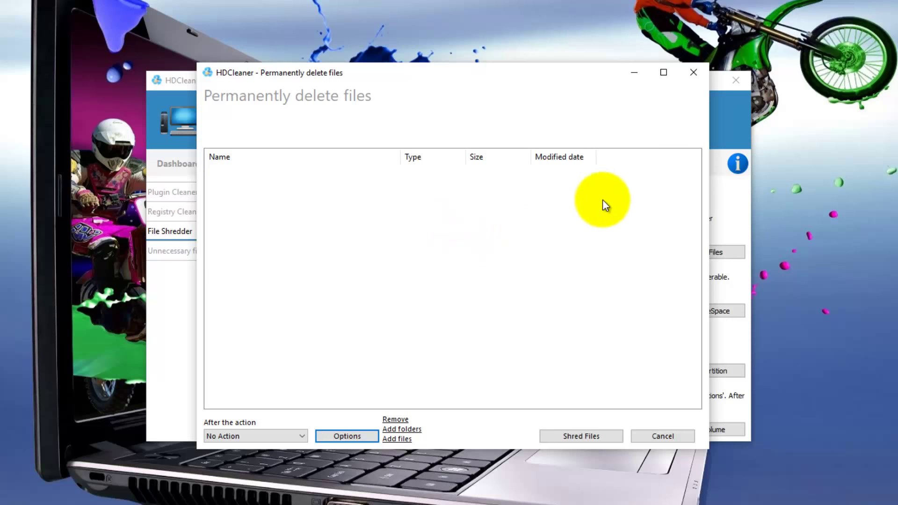
left_click(693, 77)
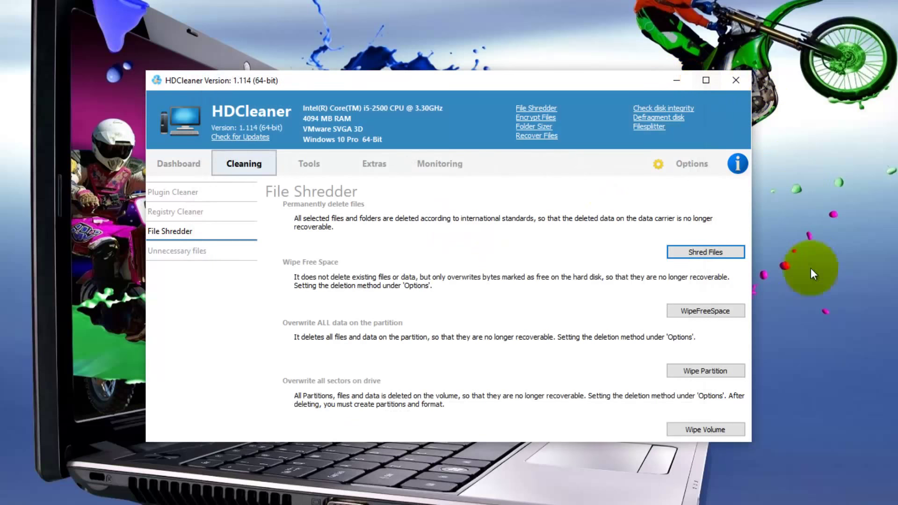
- Examine the free space, partition and volume wiping tools and the unnecessary files cleaner
left_click(712, 310)
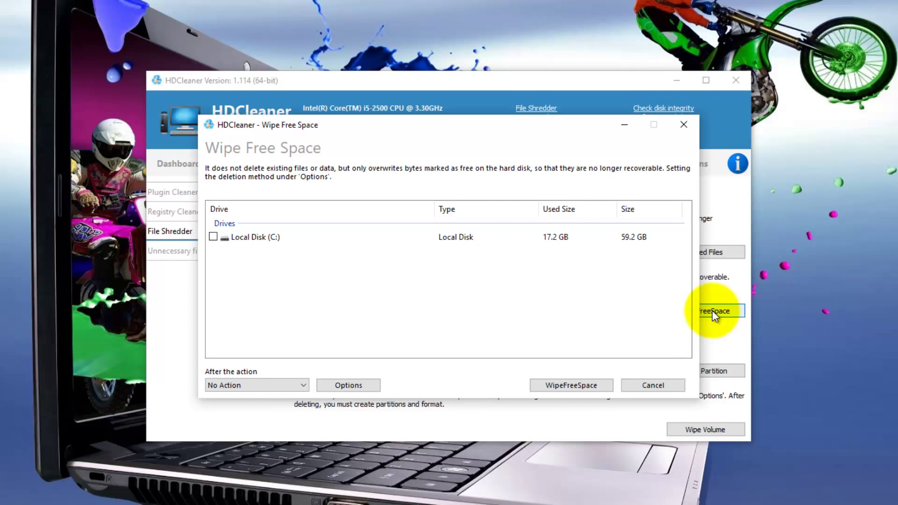
left_click(686, 125)
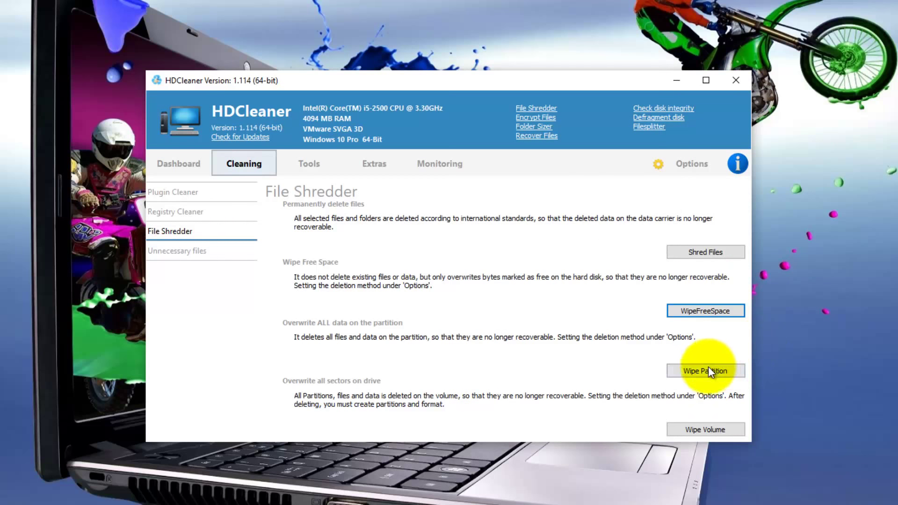
left_click(708, 369)
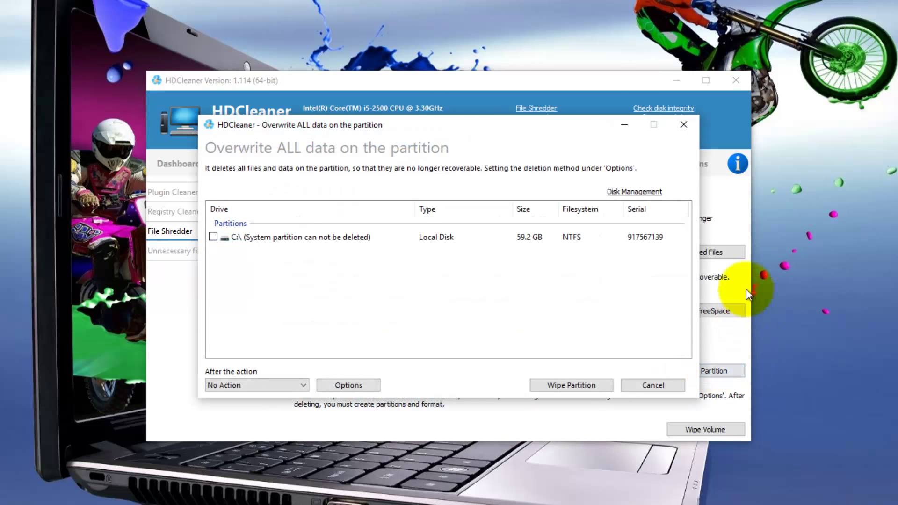
left_click(686, 126)
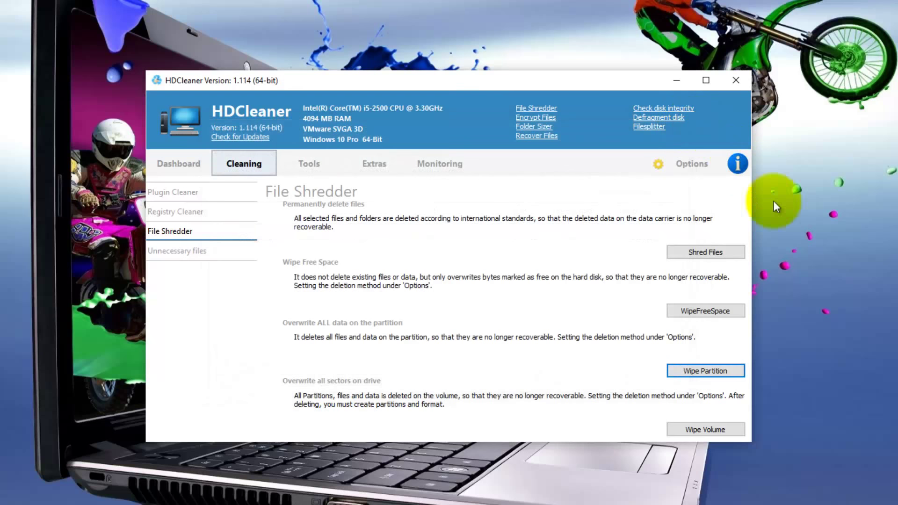
left_click(706, 427)
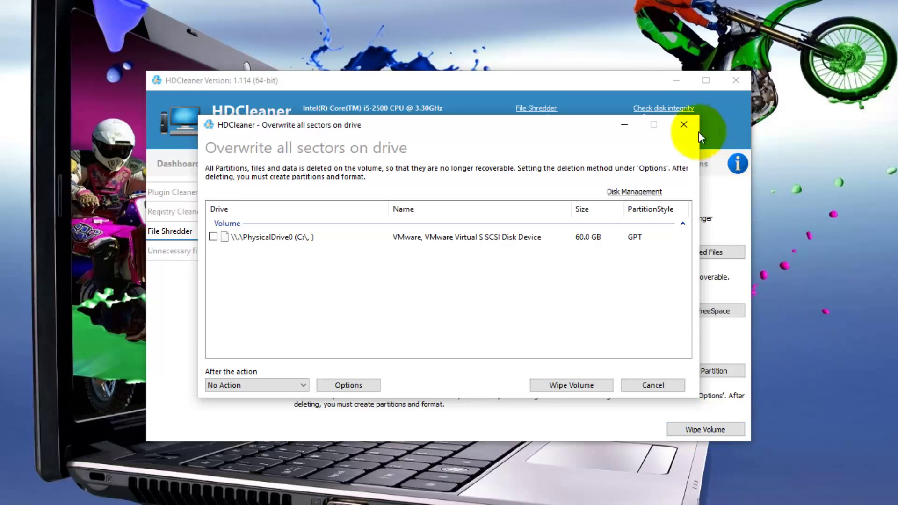
left_click(685, 127)
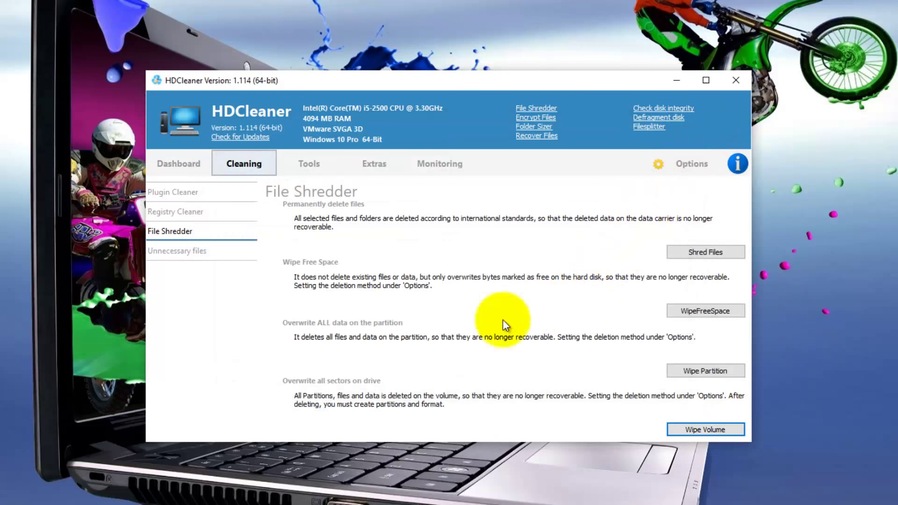
left_click(189, 249)
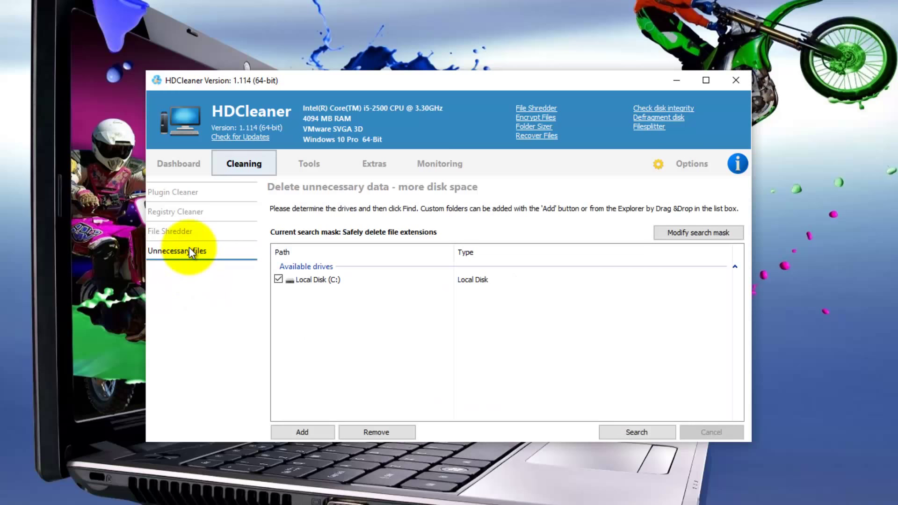
- Look through the uninstaller, autorun manager, duplicate files, broken shortcuts, DirToHTML, disk analysis, browser helper and paging file tools
left_click(308, 165)
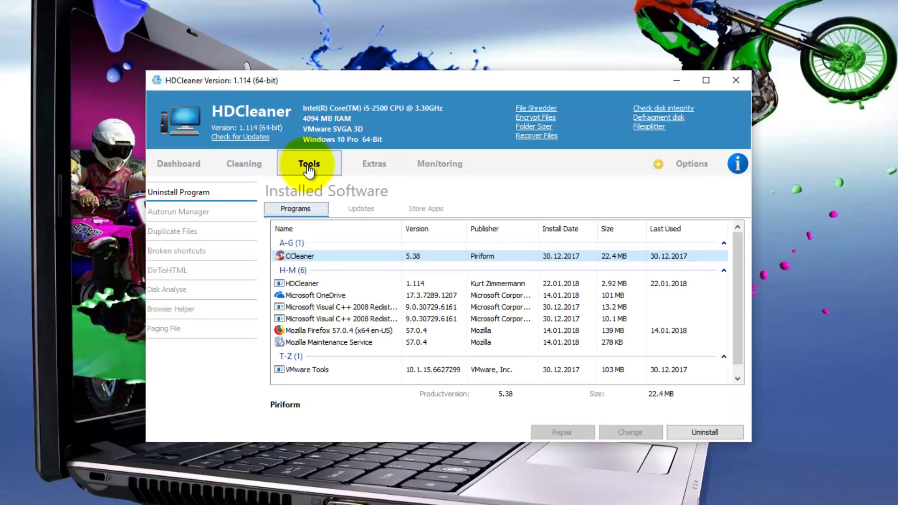
left_click(181, 213)
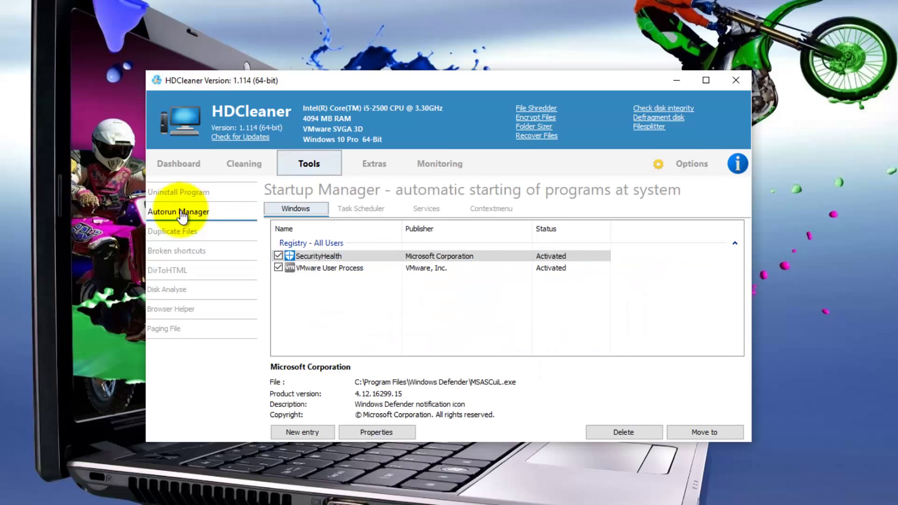
left_click(180, 231)
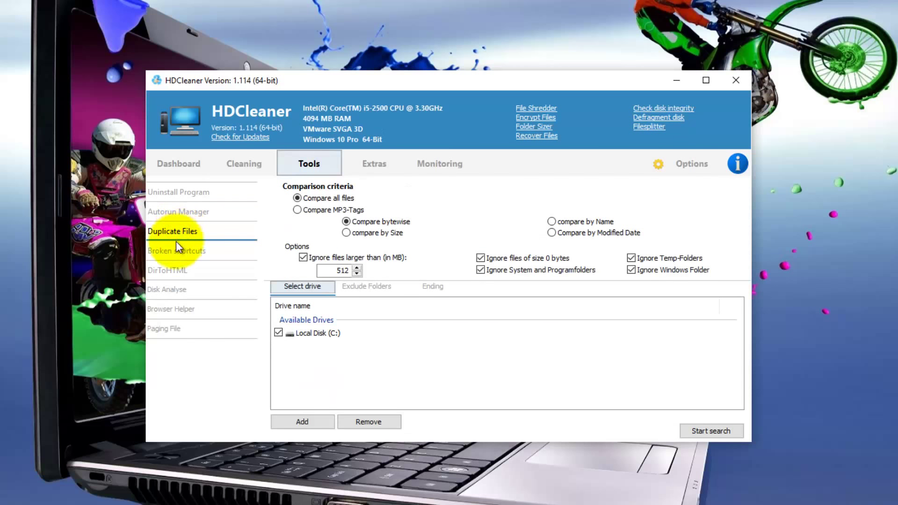
left_click(173, 250)
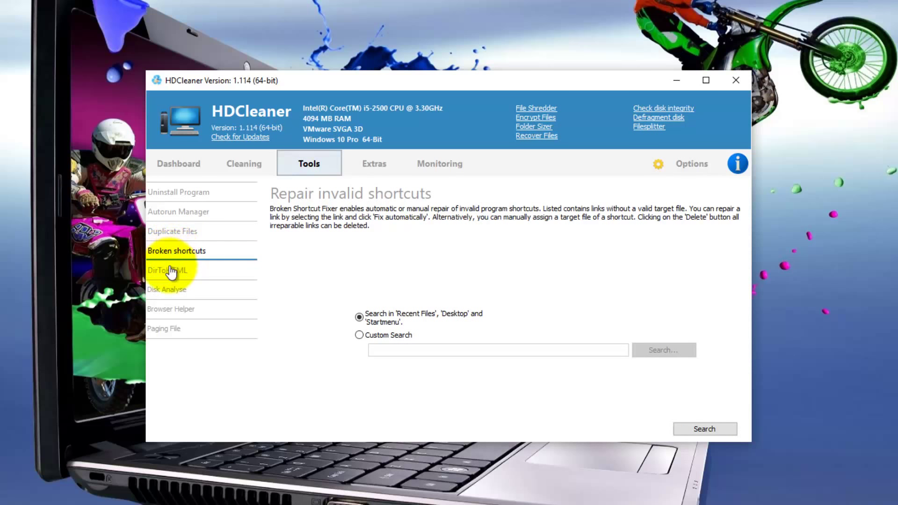
left_click(169, 269)
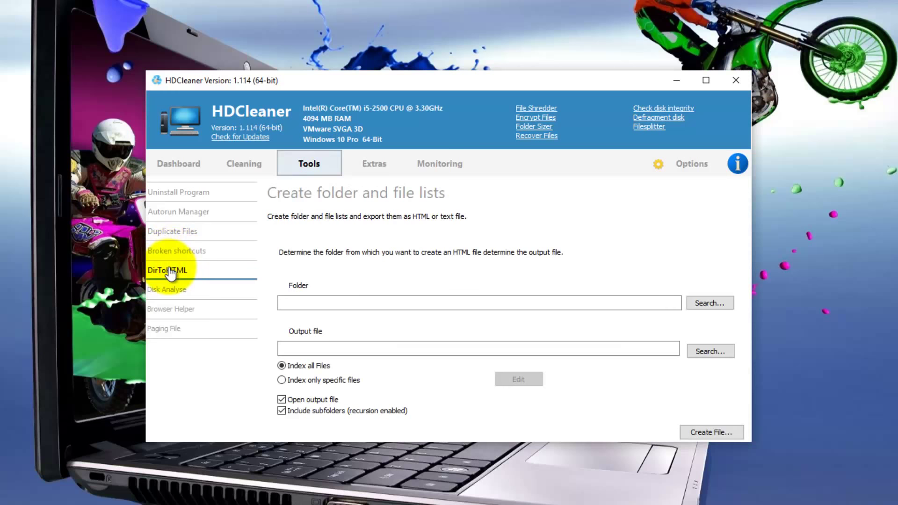
left_click(169, 291)
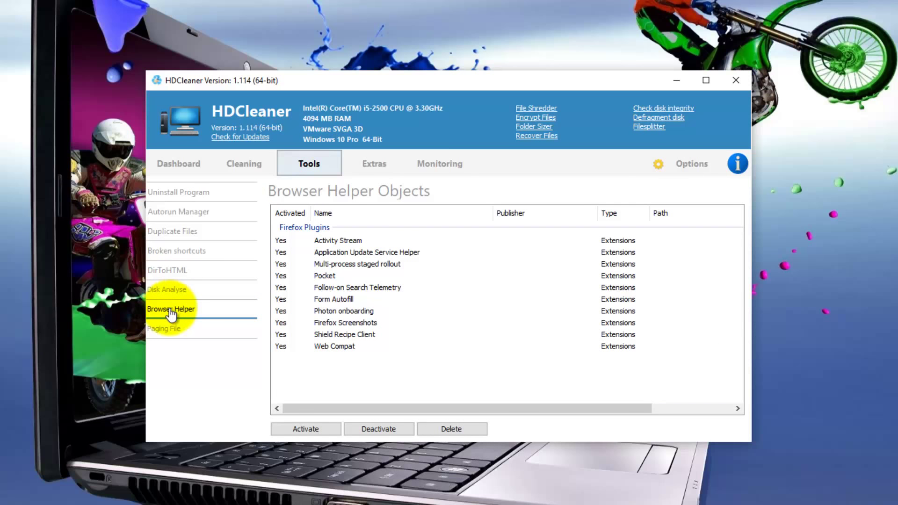
left_click(169, 329)
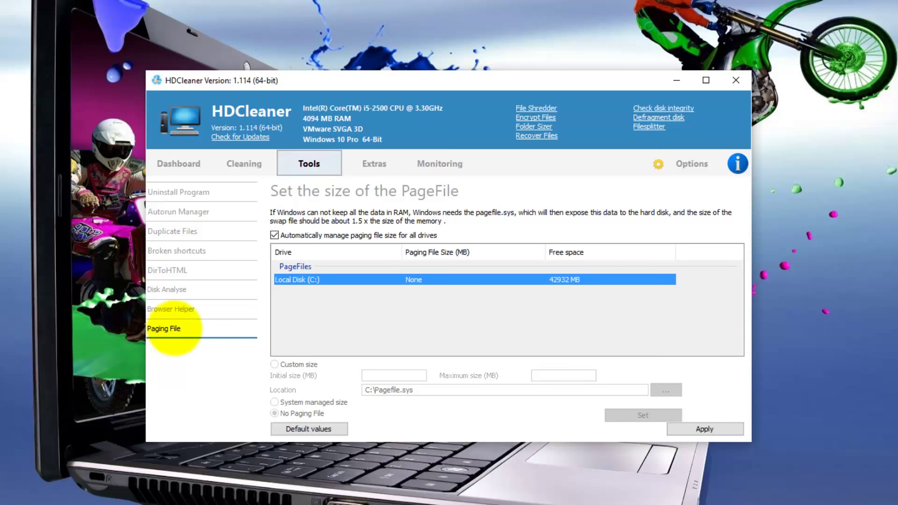
- Examine the hardware and software information, System Restore, registry search, registry backup and BackupCenter pages
left_click(379, 166)
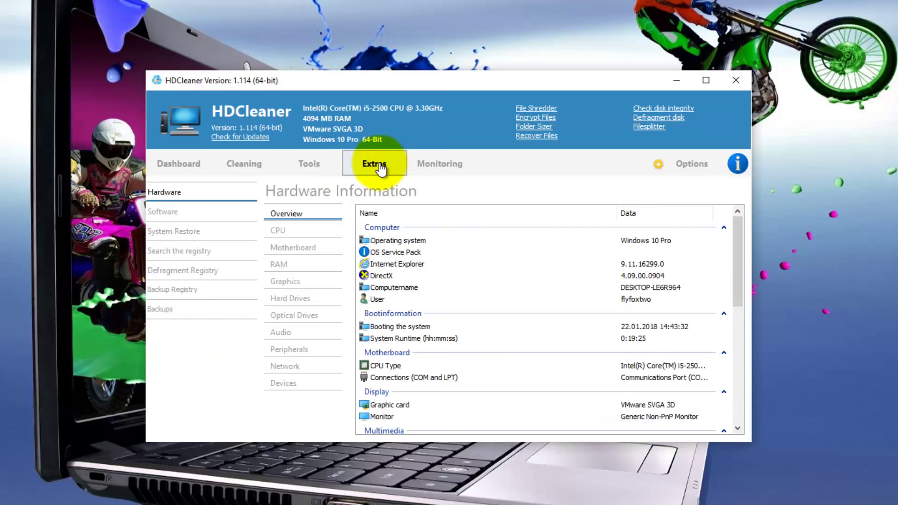
left_click(167, 212)
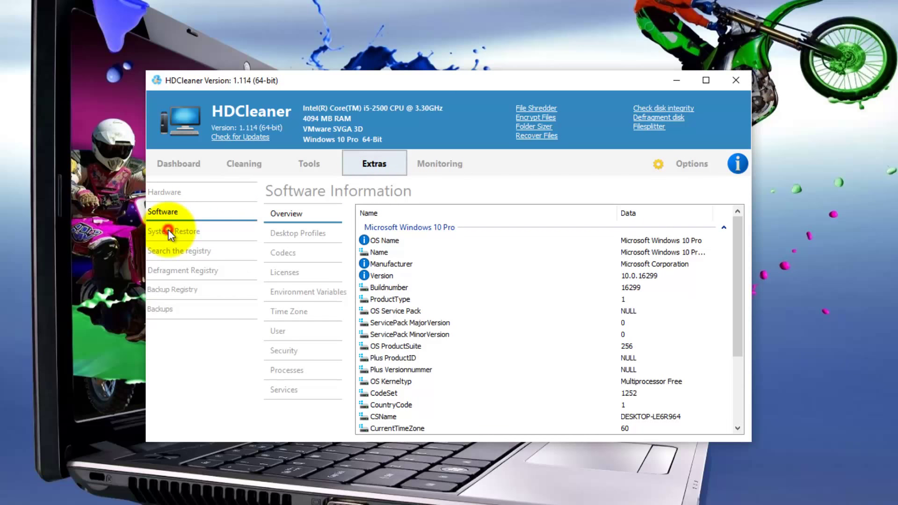
left_click(169, 234)
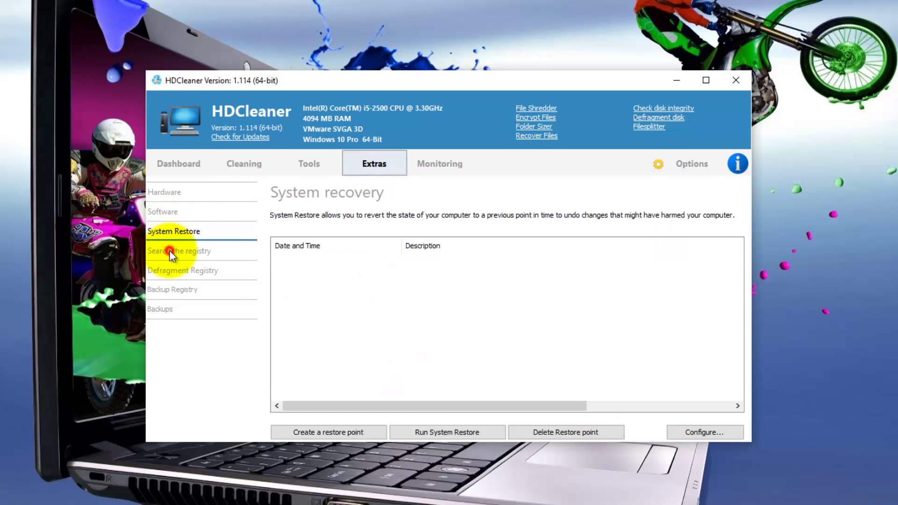
left_click(170, 252)
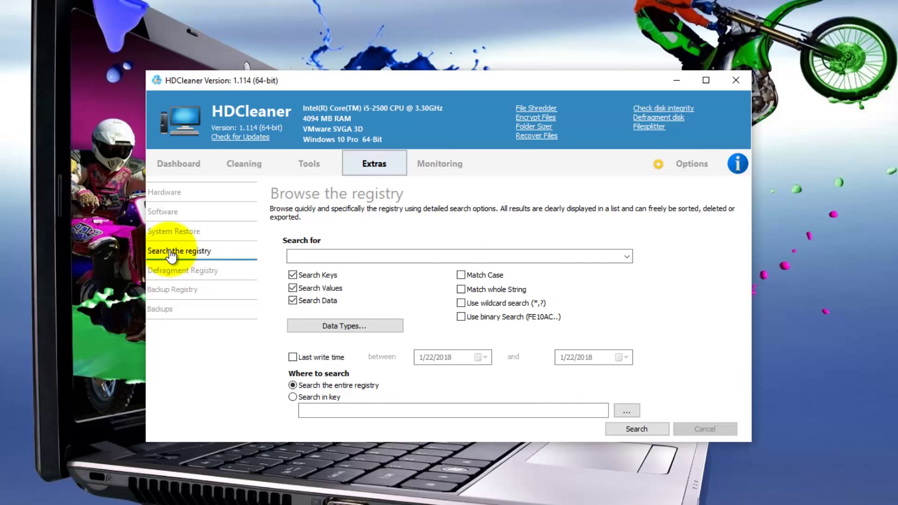
left_click(174, 288)
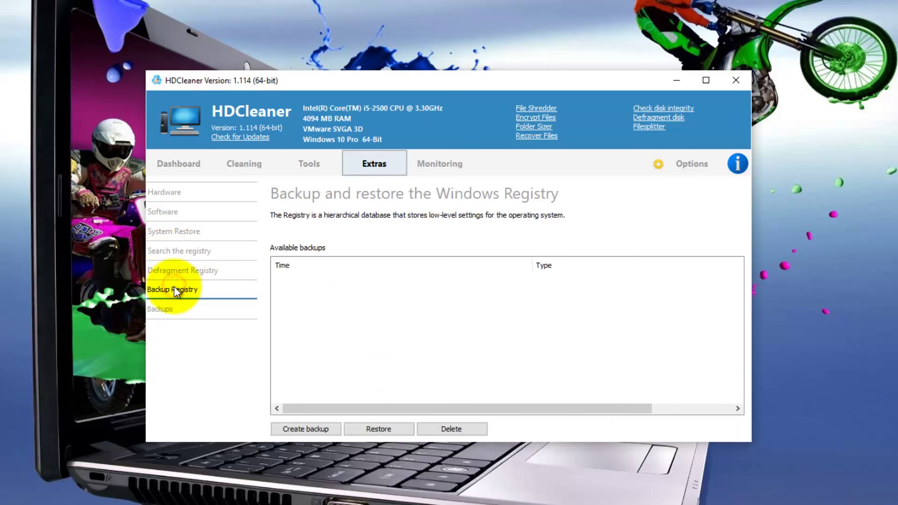
left_click(170, 310)
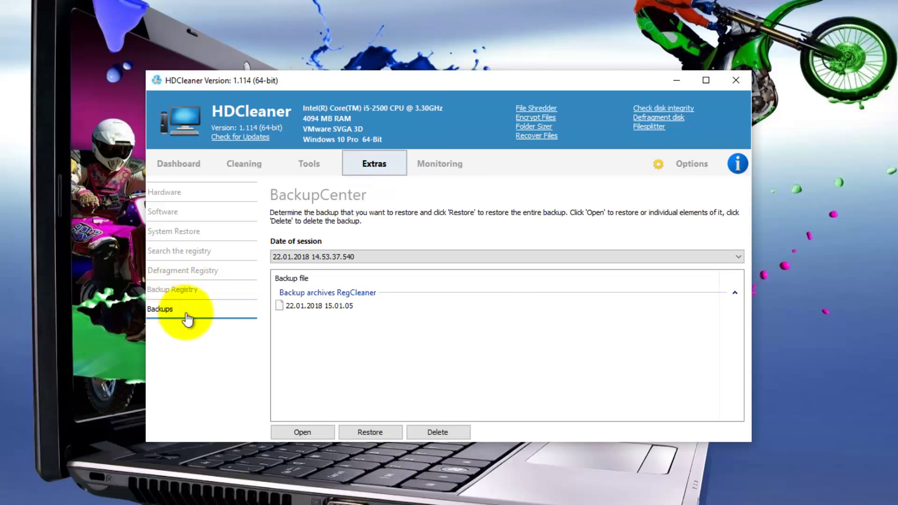
- Turn on the live tuner, autorun entry monitoring, automatic memory optimization, system monitoring and browser monitoring
left_click(443, 164)
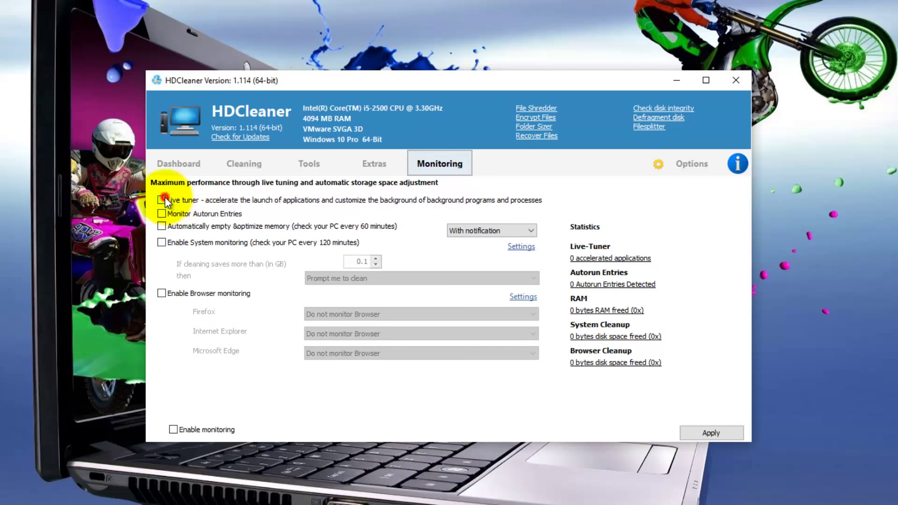
left_click(162, 213)
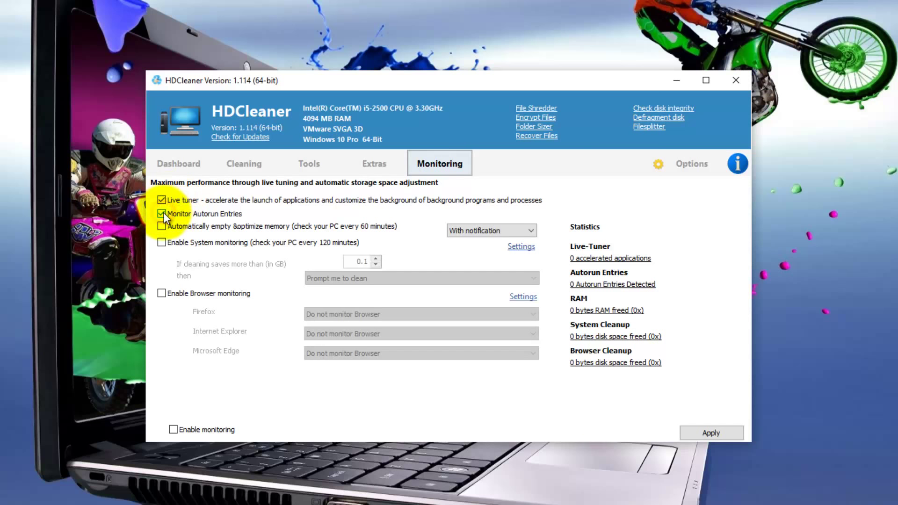
left_click(161, 241)
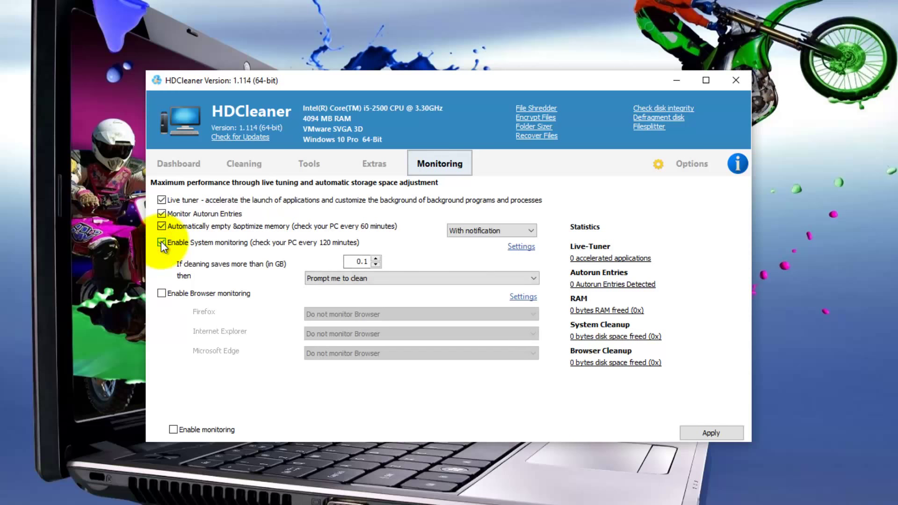
left_click(161, 292)
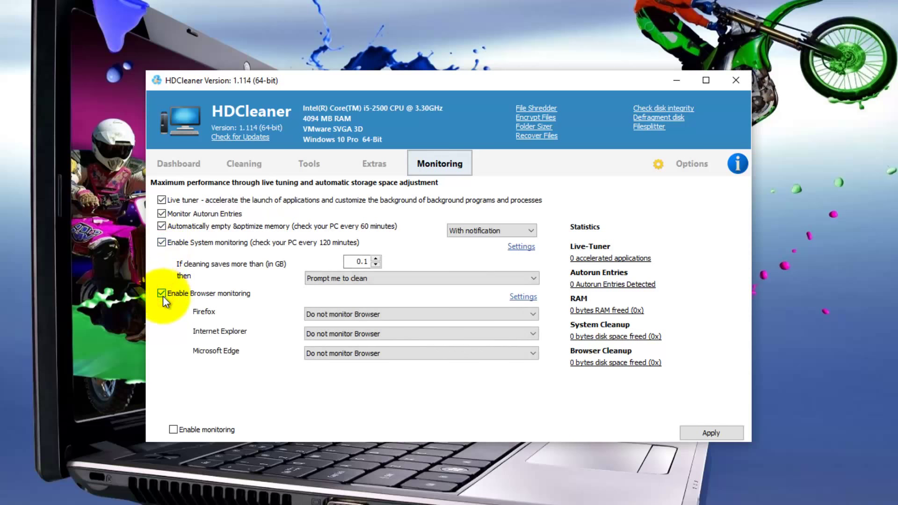
- Set Firefox to automatically clean on closing without notification, apply the settings with monitoring enabled and return to the dashboard
left_click(534, 312)
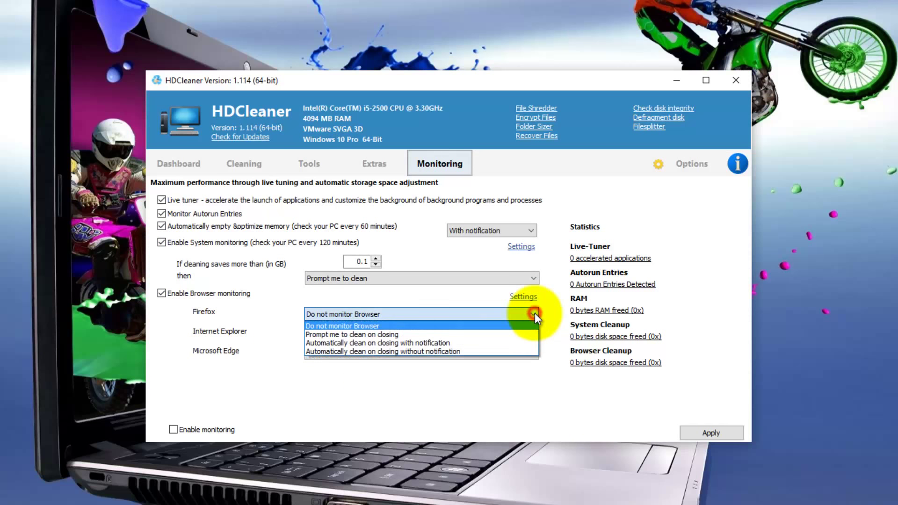
left_click(523, 352)
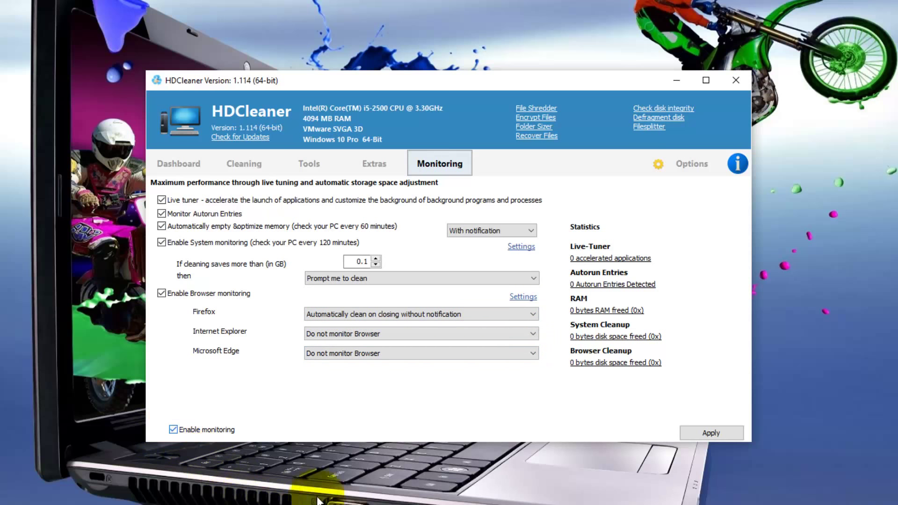
left_click(707, 433)
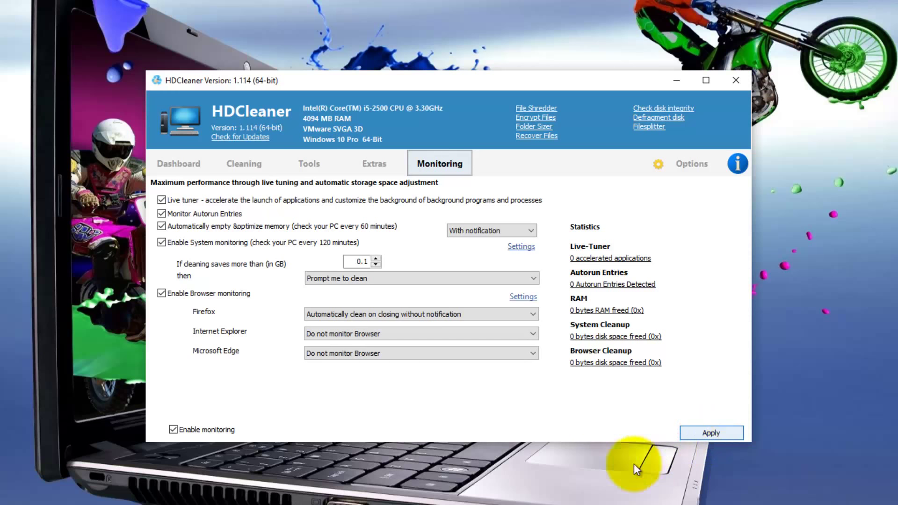
left_click(176, 165)
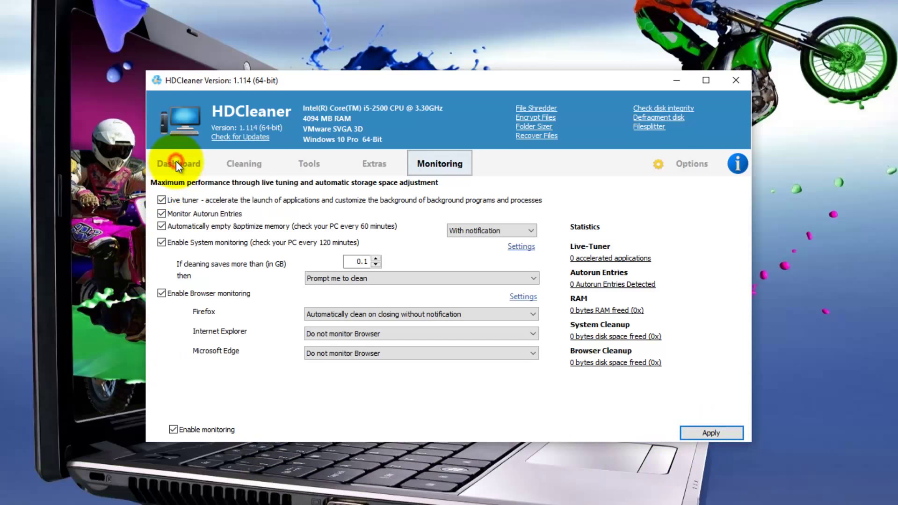